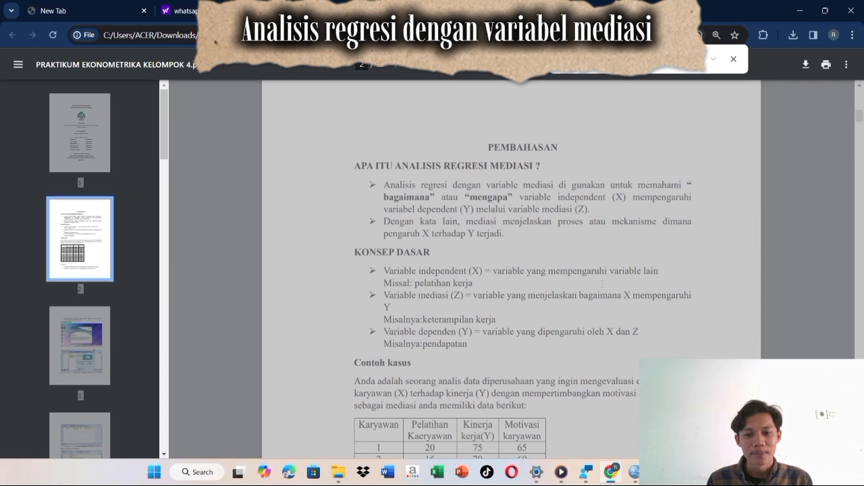
# Read the practicum PDF's mediation regression explanation, from basic concepts through the example case data and research questions to the SPSS procedure heading
pyautogui.scroll(-2, 602, 284)
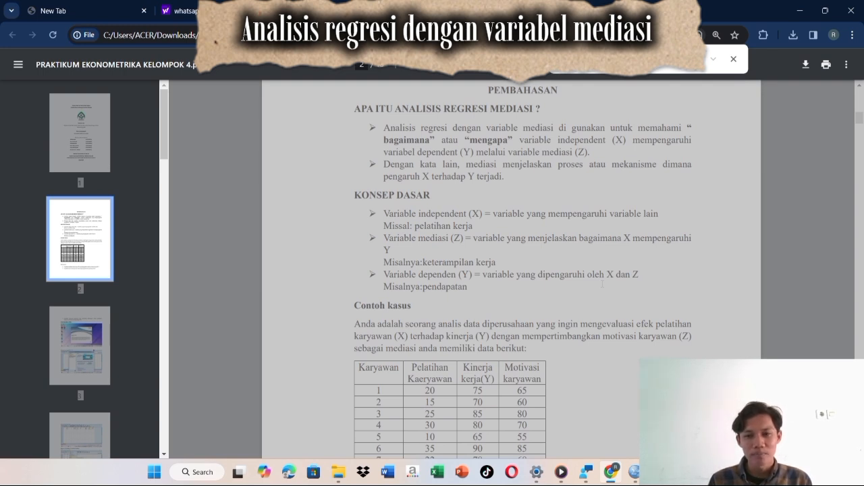
pyautogui.scroll(-3, 603, 285)
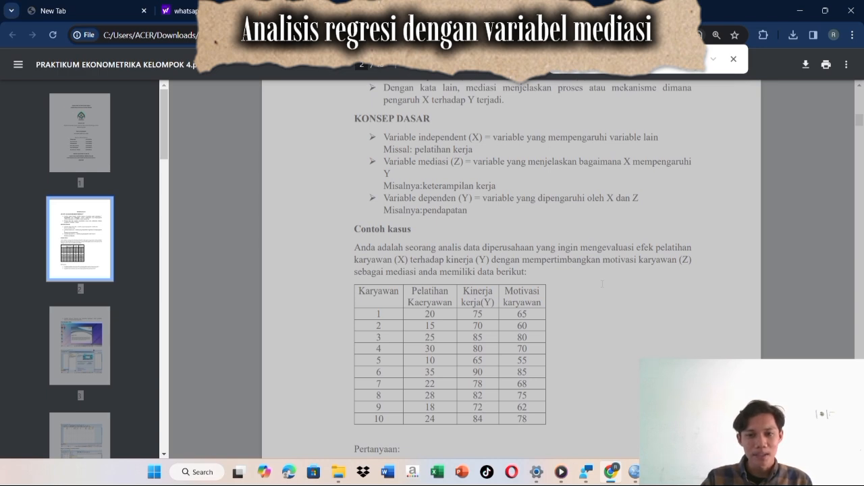
pyautogui.scroll(-2, 602, 284)
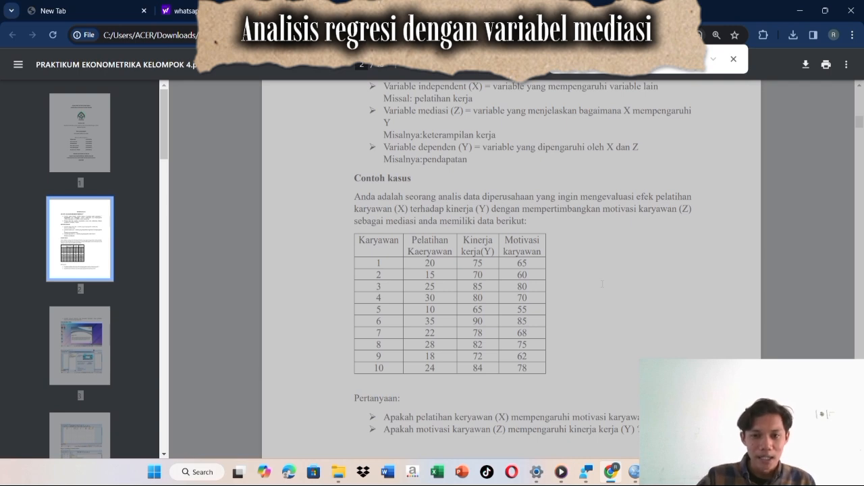
pyautogui.scroll(-1, 601, 284)
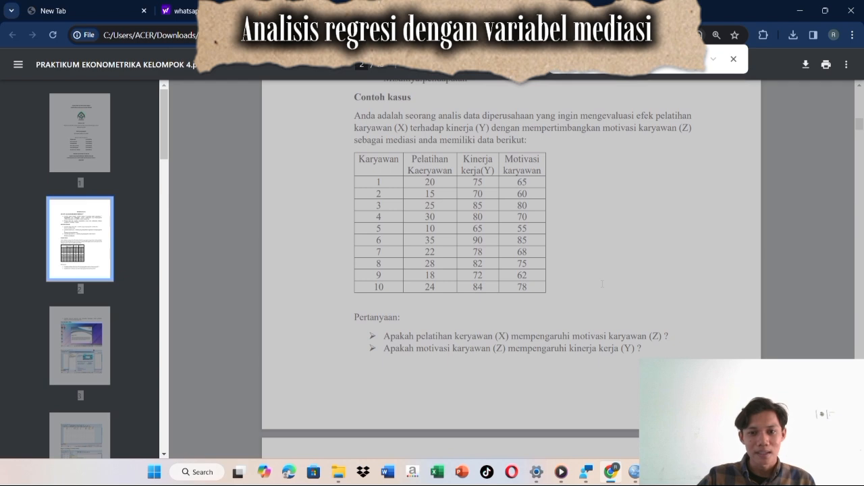
pyautogui.scroll(-1, 601, 284)
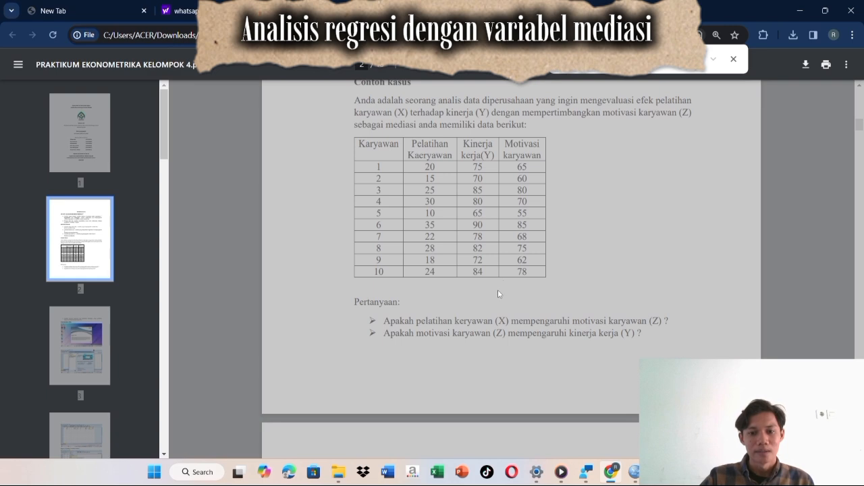
pyautogui.scroll(-3, 498, 292)
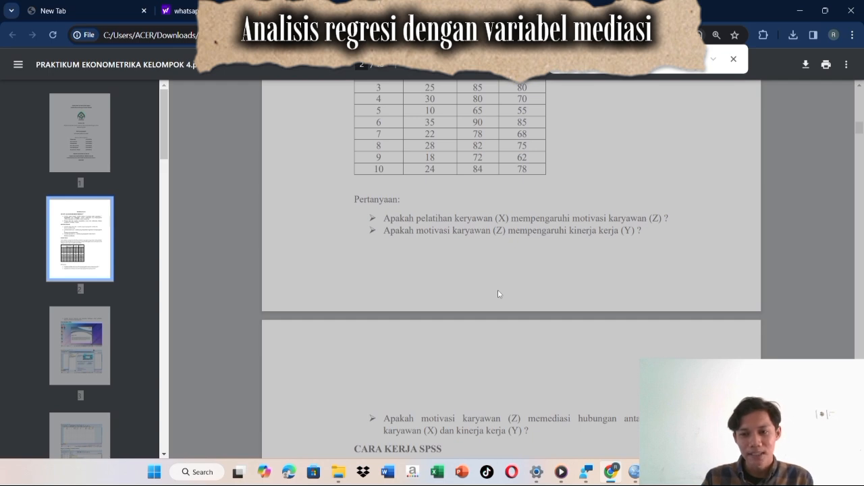
pyautogui.scroll(-1, 497, 290)
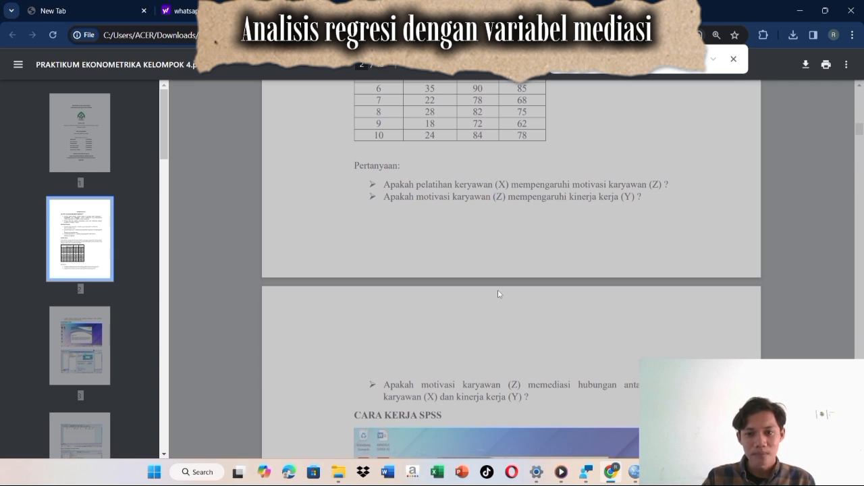
pyautogui.scroll(-3, 498, 292)
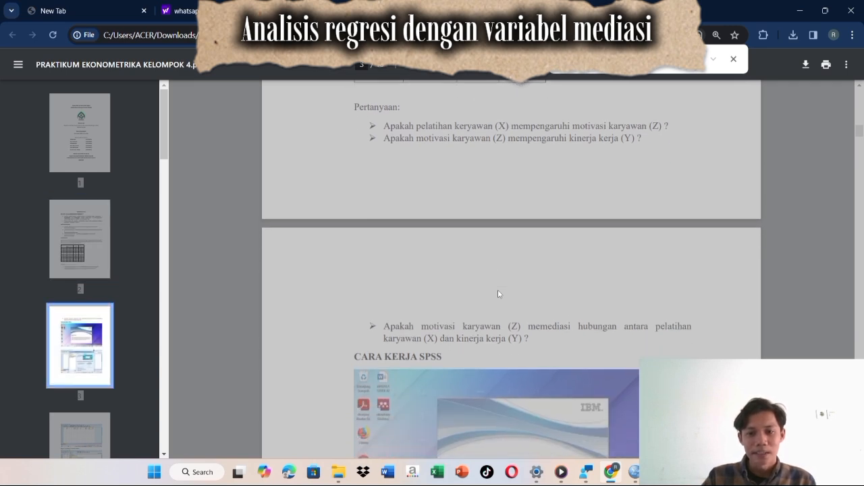
pyautogui.scroll(-1, 498, 293)
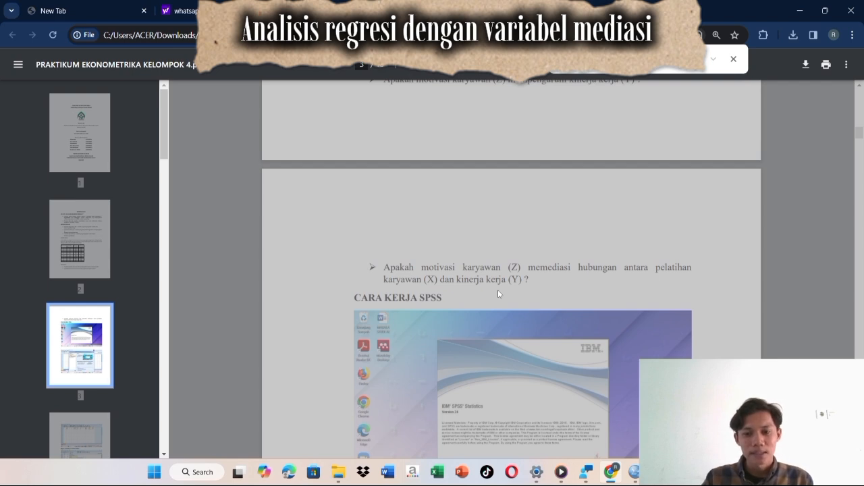
pyautogui.scroll(-1, 498, 290)
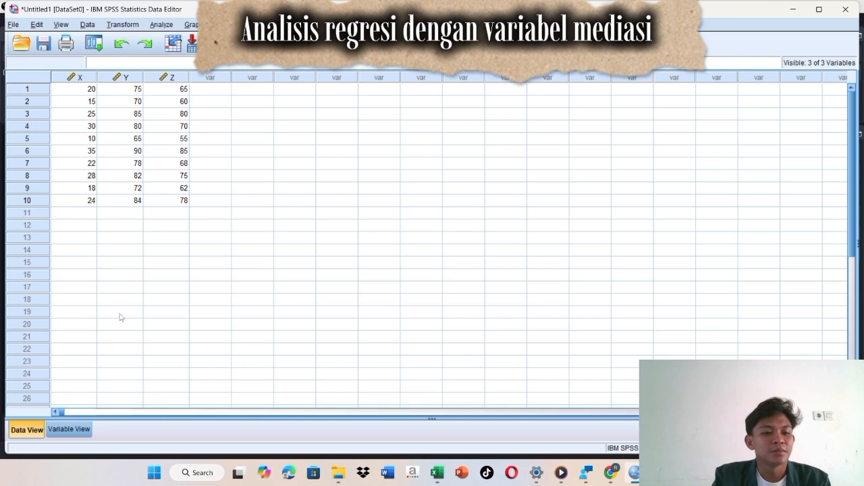
# Check the definitions of variables X, Y and Z, and return to the data values
pyautogui.click(70, 430)
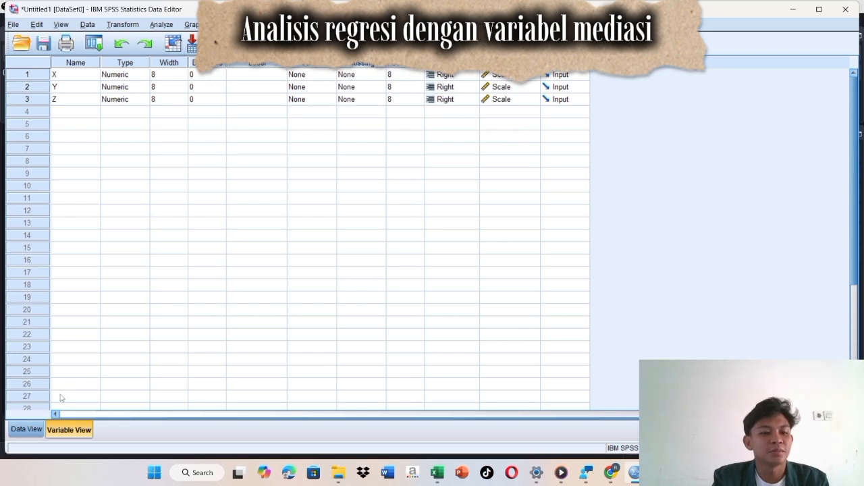
pyautogui.click(29, 430)
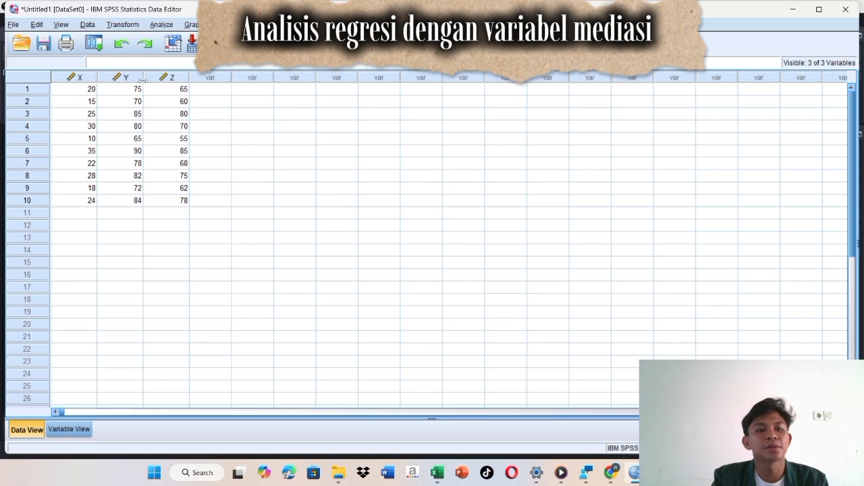
# Run a linear regression with Y as dependent and X as independent variable using the Enter method, and review its output
pyautogui.click(164, 25)
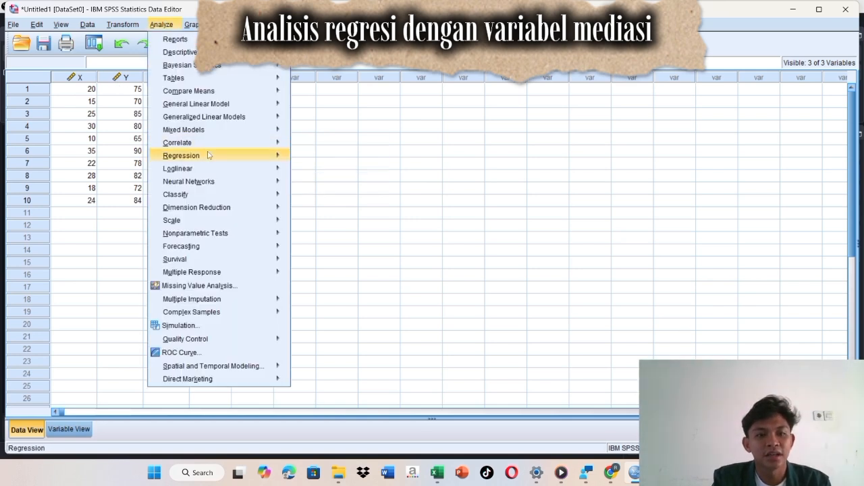
pyautogui.moveTo(208, 156)
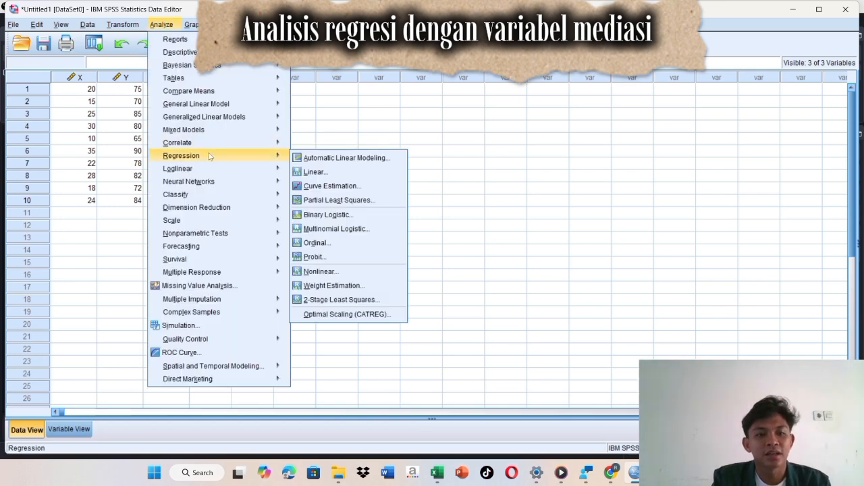
pyautogui.click(314, 173)
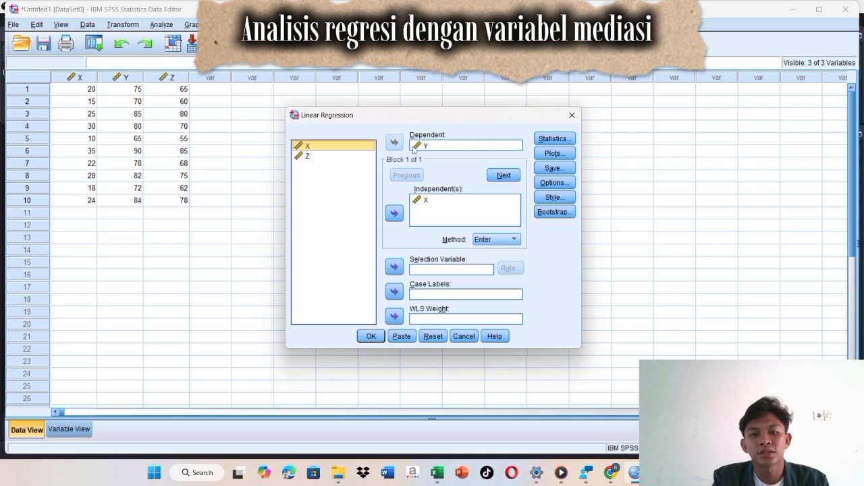
pyautogui.click(436, 204)
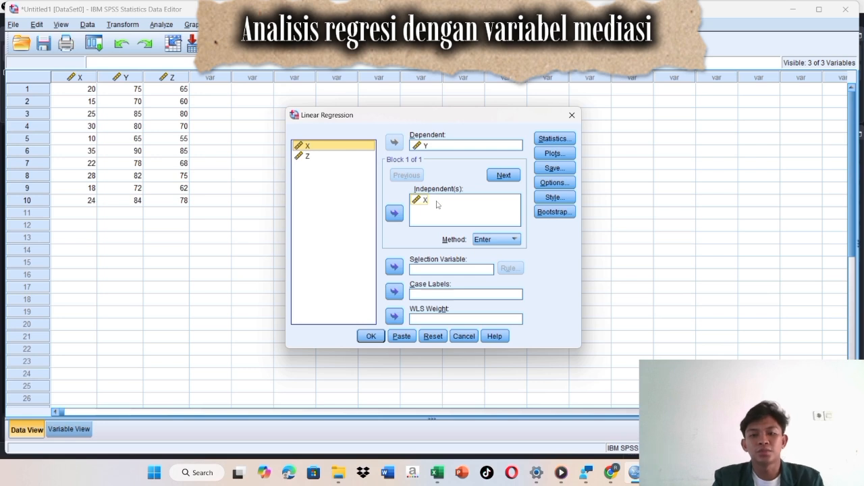
pyautogui.click(371, 336)
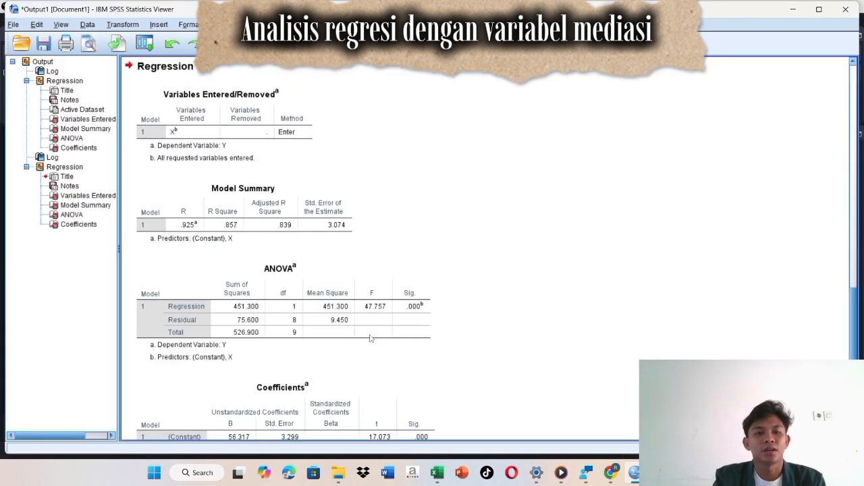
pyautogui.scroll(3, 320, 250)
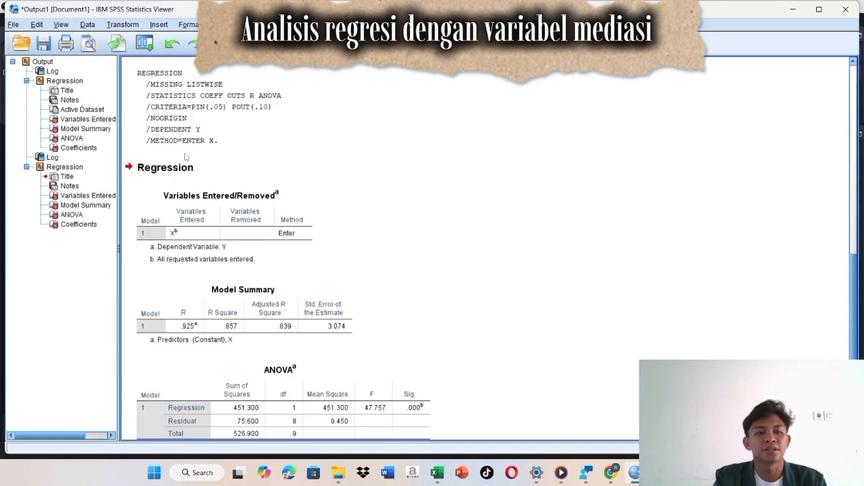
pyautogui.scroll(-3, 199, 246)
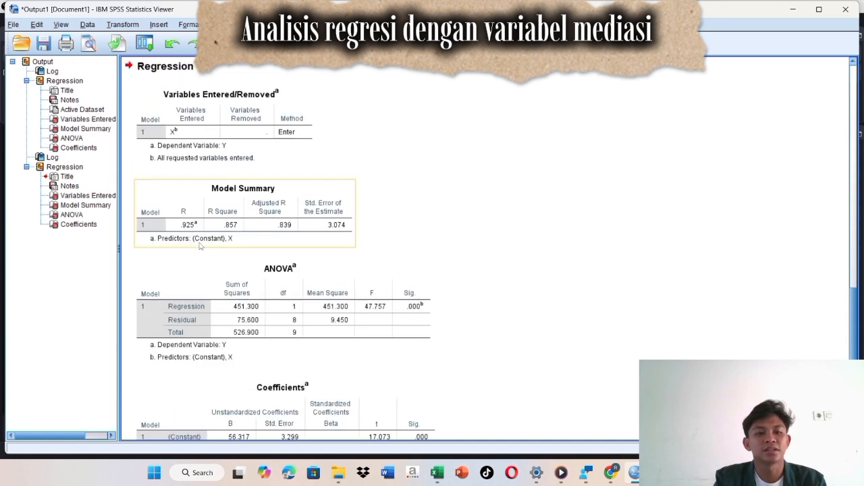
pyautogui.scroll(-2, 199, 246)
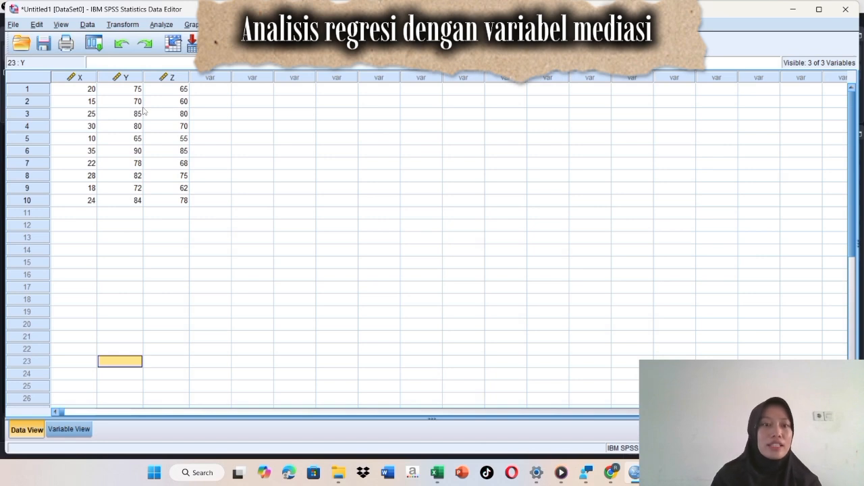
# Run a linear regression with Z replacing Y as the dependent variable and X as the independent variable
pyautogui.click(162, 25)
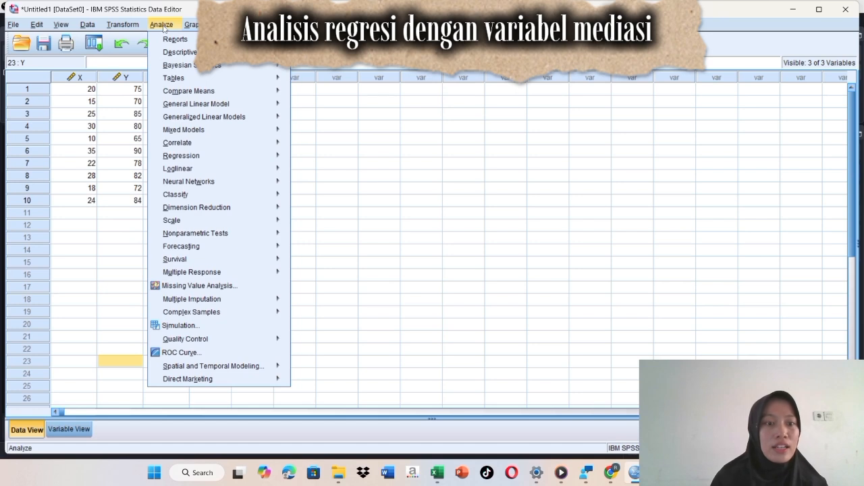
pyautogui.moveTo(181, 157)
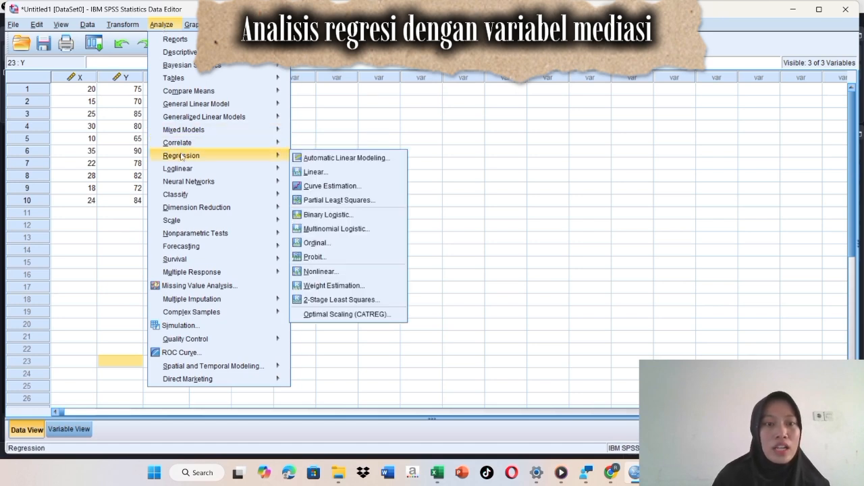
pyautogui.click(314, 173)
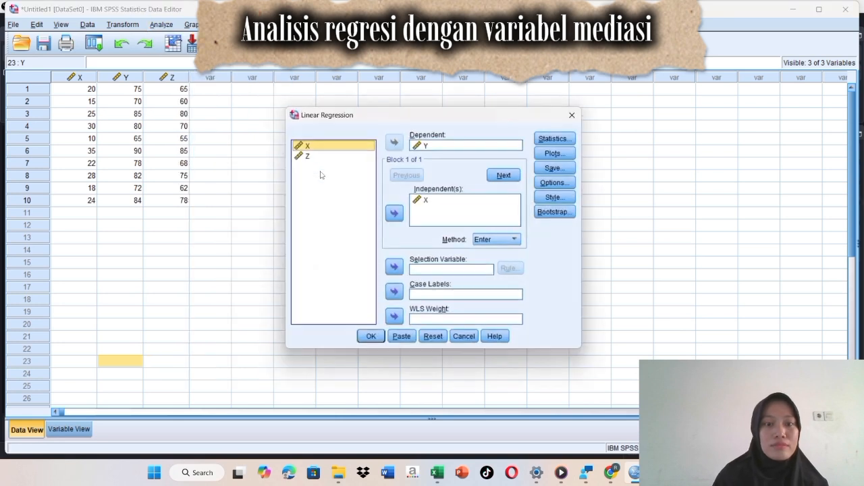
pyautogui.click(420, 145)
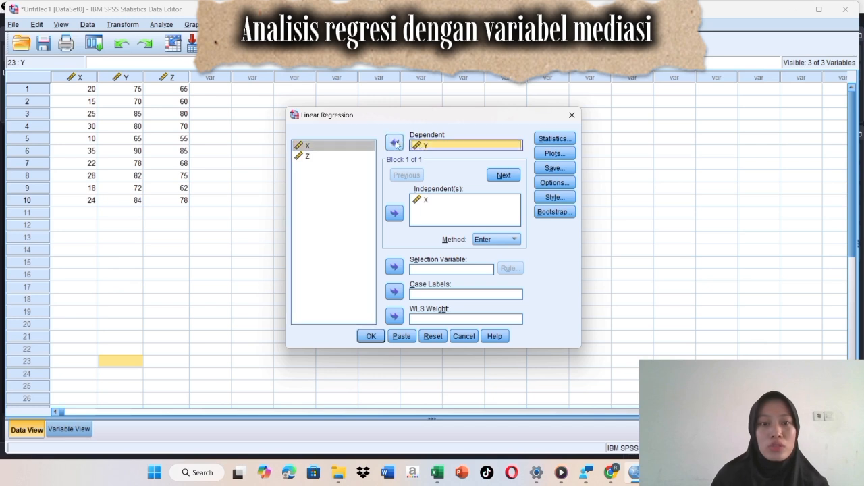
pyautogui.click(395, 144)
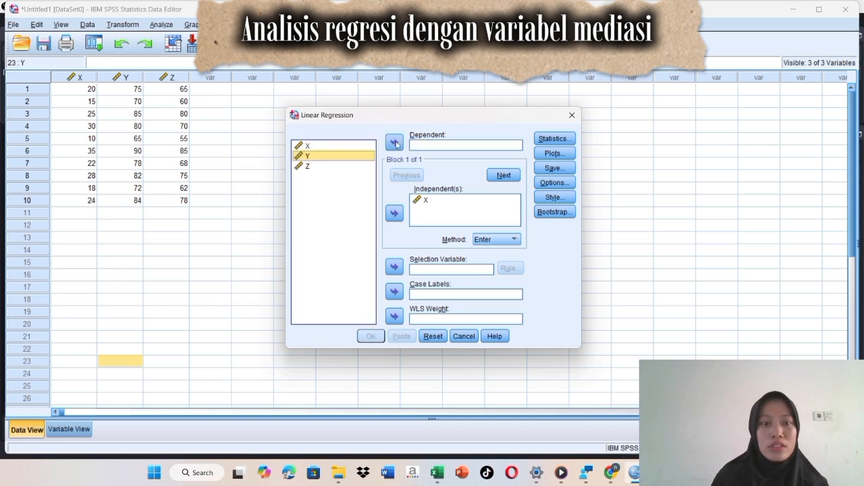
pyautogui.click(332, 167)
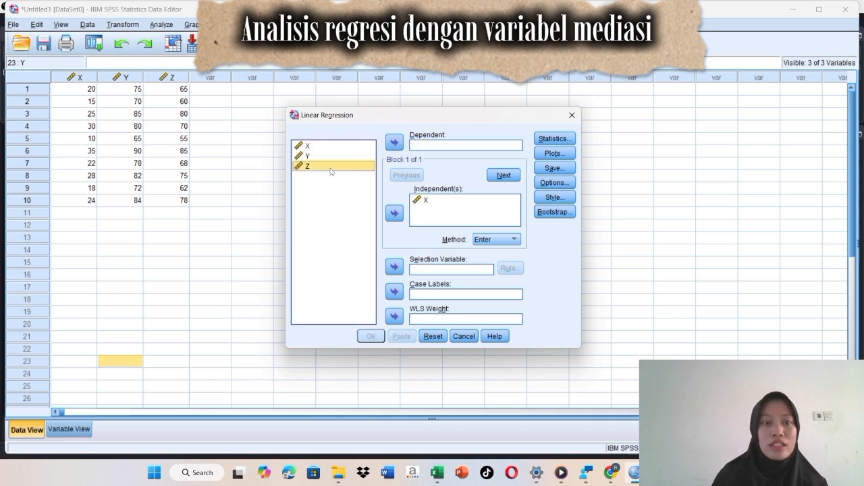
pyautogui.click(397, 144)
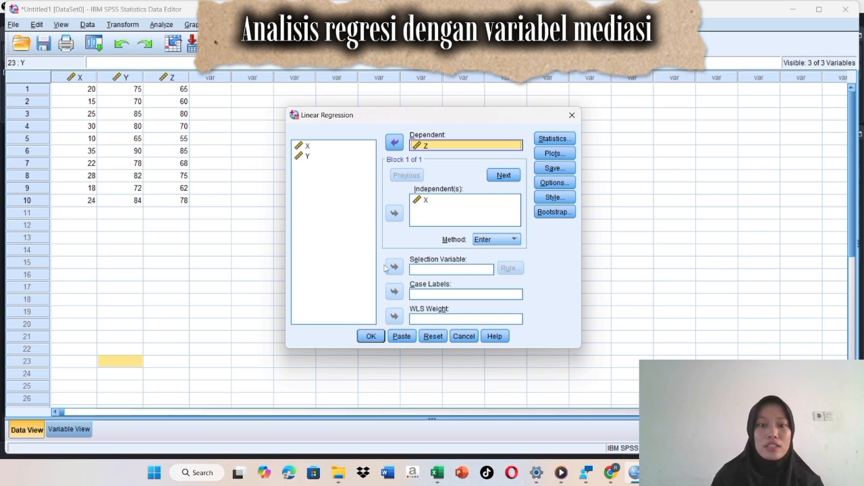
pyautogui.click(371, 336)
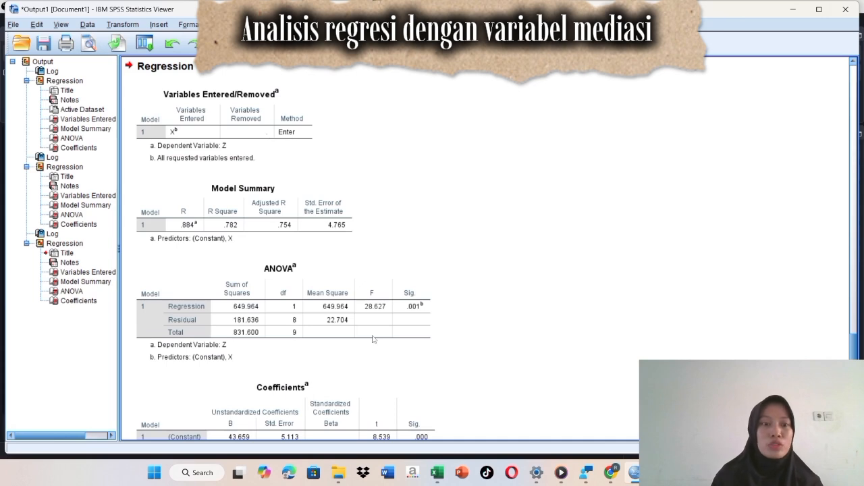
# Examine the Model Summary, ANOVA and Coefficients tables of the regression of Z on X
pyautogui.scroll(-2, 373, 339)
pyautogui.scroll(4, 374, 337)
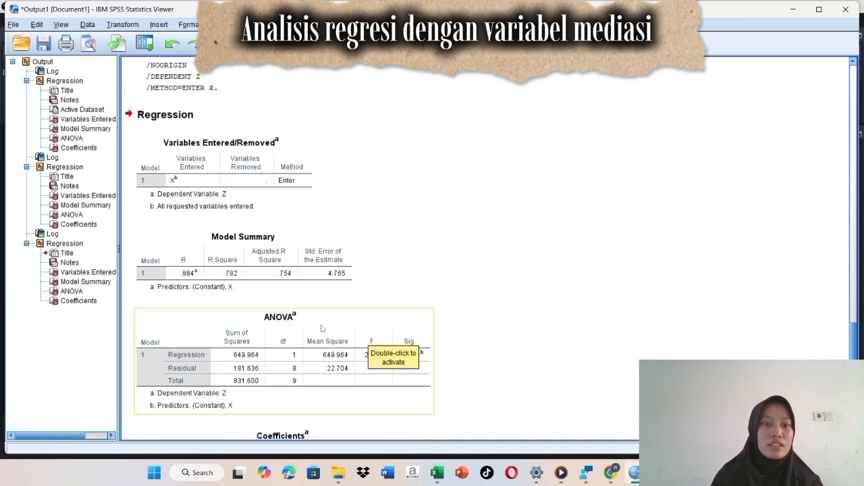
pyautogui.scroll(-4, 310, 331)
pyautogui.scroll(4, 308, 329)
pyautogui.scroll(-4, 308, 328)
pyautogui.scroll(4, 307, 329)
pyautogui.scroll(-4, 307, 328)
pyautogui.scroll(4, 308, 329)
pyautogui.scroll(-4, 308, 329)
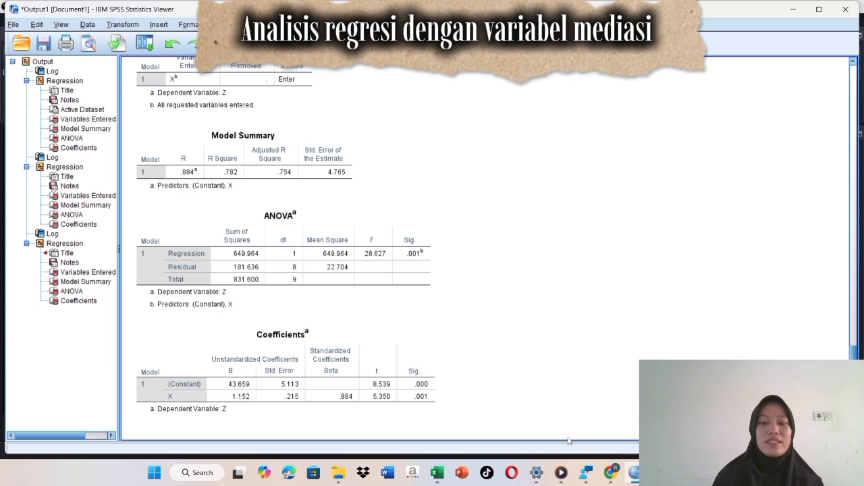
# Set up another linear regression from the data set, replacing Z with Y as the dependent variable
pyautogui.click(598, 417)
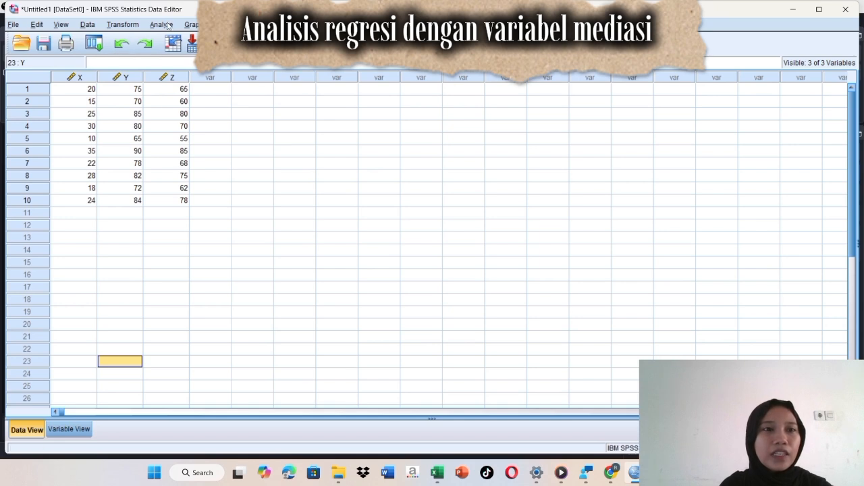
pyautogui.click(168, 25)
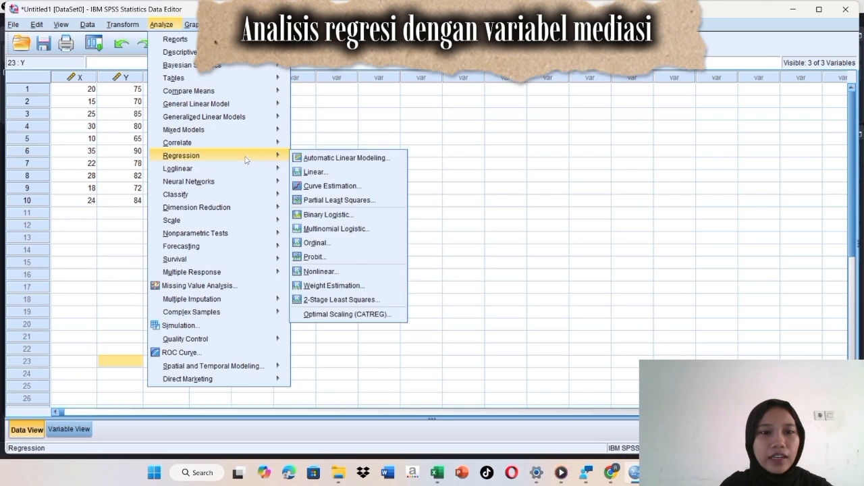
pyautogui.moveTo(279, 161)
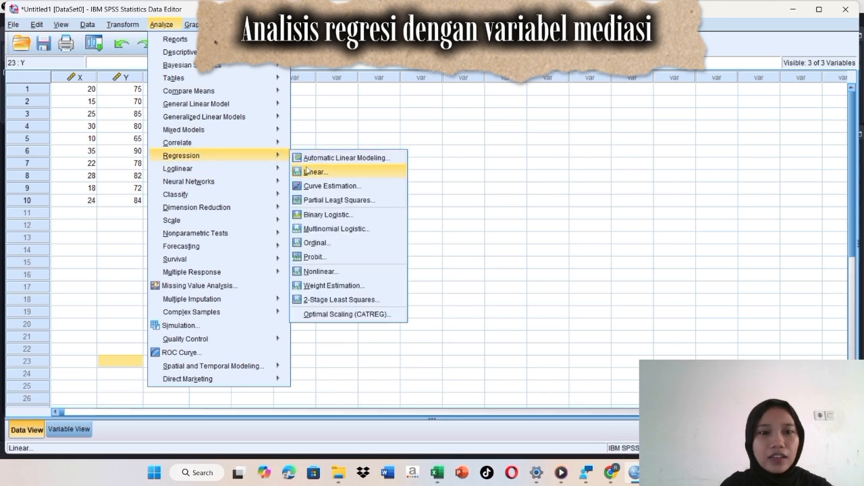
pyautogui.click(306, 173)
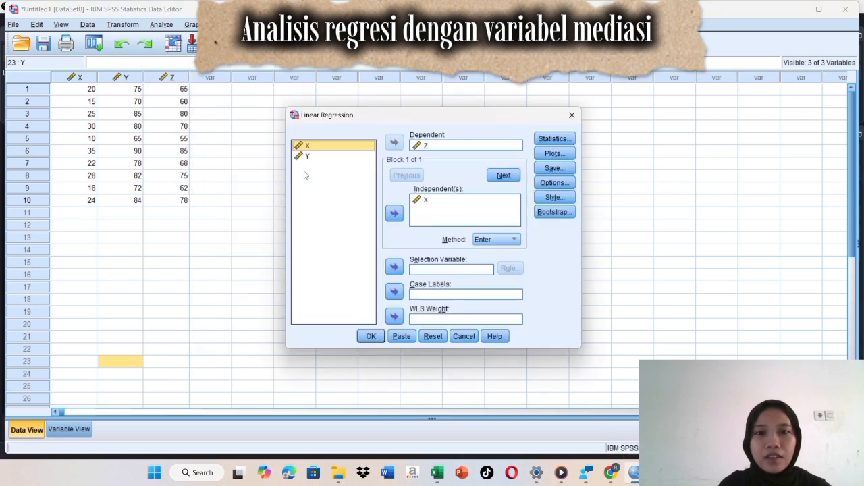
pyautogui.click(395, 144)
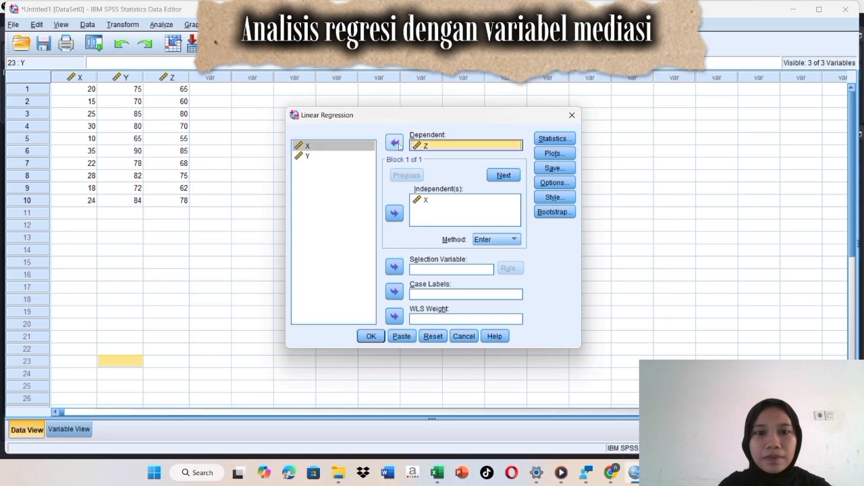
pyautogui.click(395, 144)
pyautogui.click(395, 143)
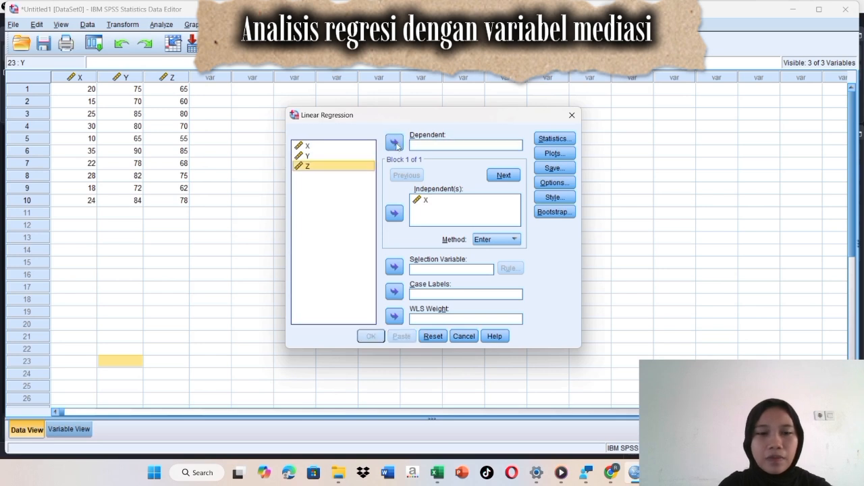
pyautogui.click(334, 158)
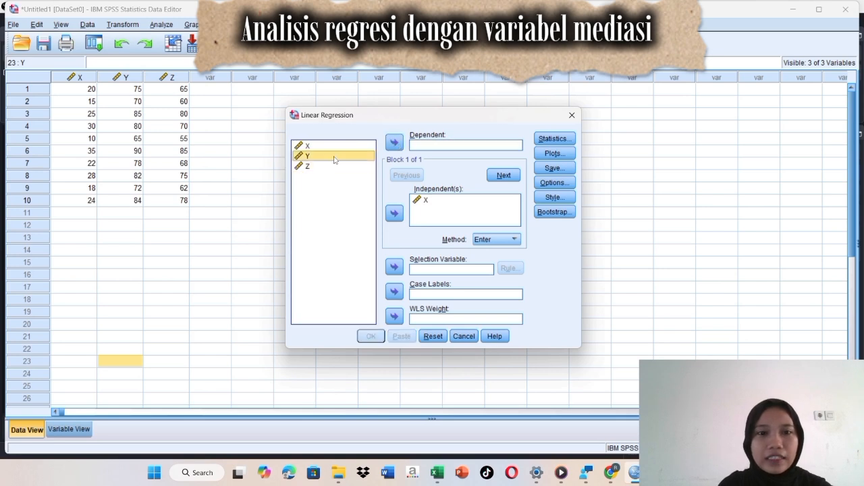
pyautogui.click(395, 143)
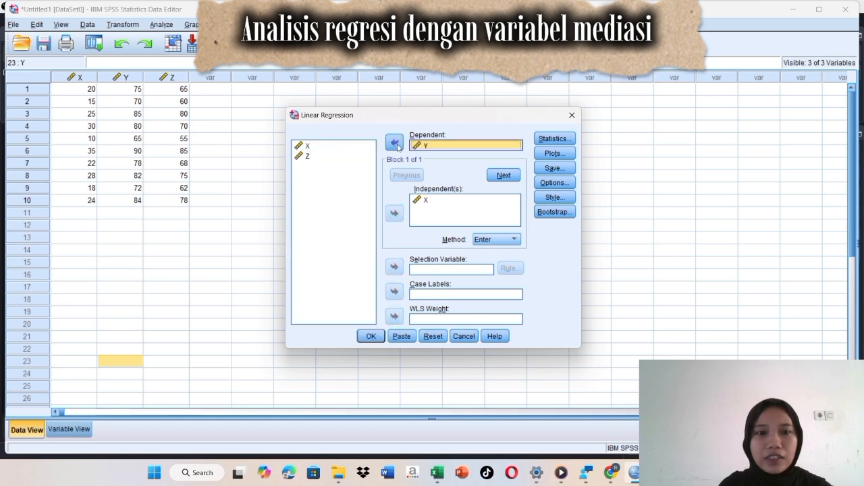
# Add Z as an independent variable alongside X using the Enter method, run the regression, and review its output
pyautogui.click(329, 160)
pyautogui.click(329, 158)
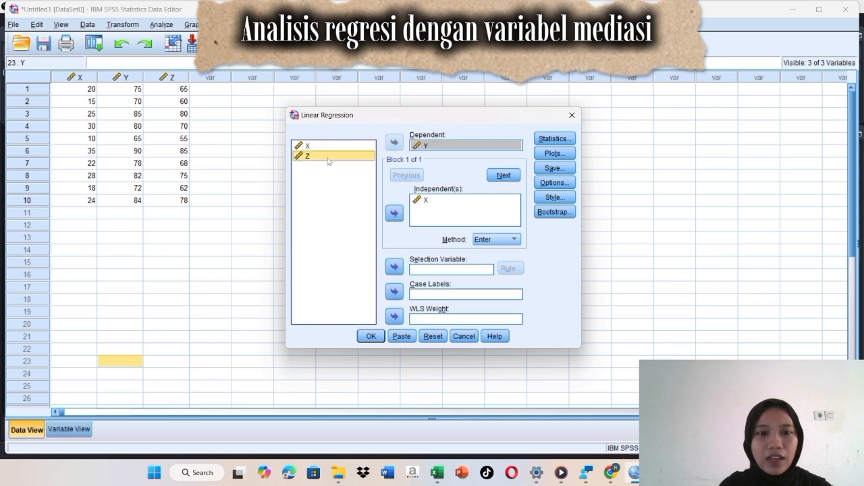
pyautogui.click(395, 212)
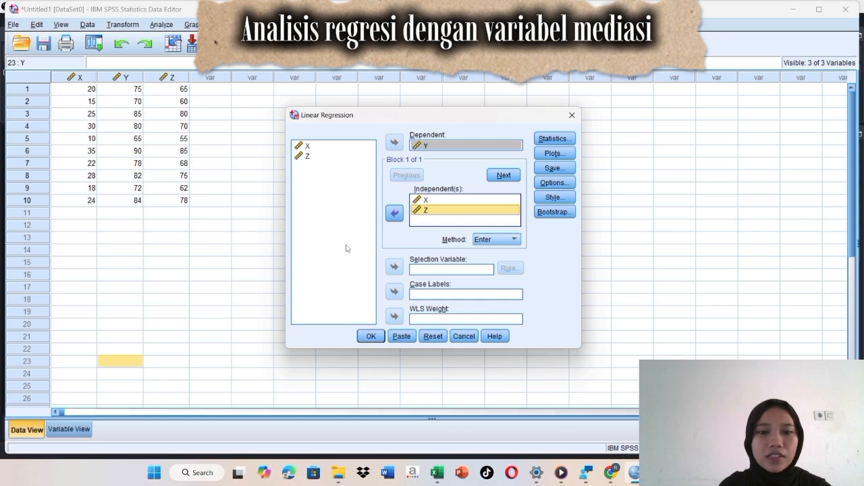
pyautogui.click(370, 338)
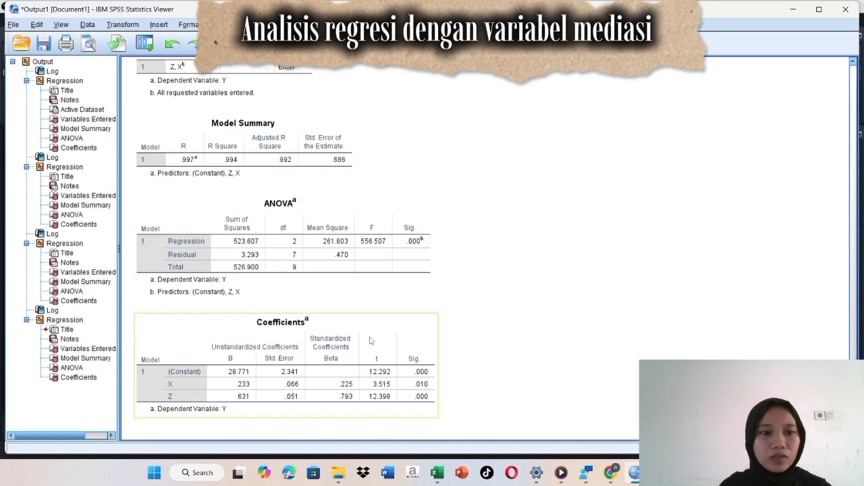
pyautogui.scroll(10, 370, 341)
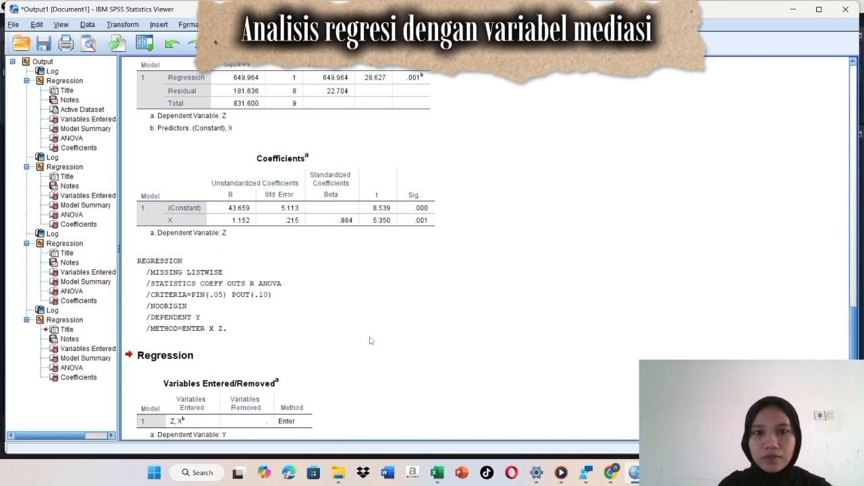
pyautogui.scroll(-10, 370, 340)
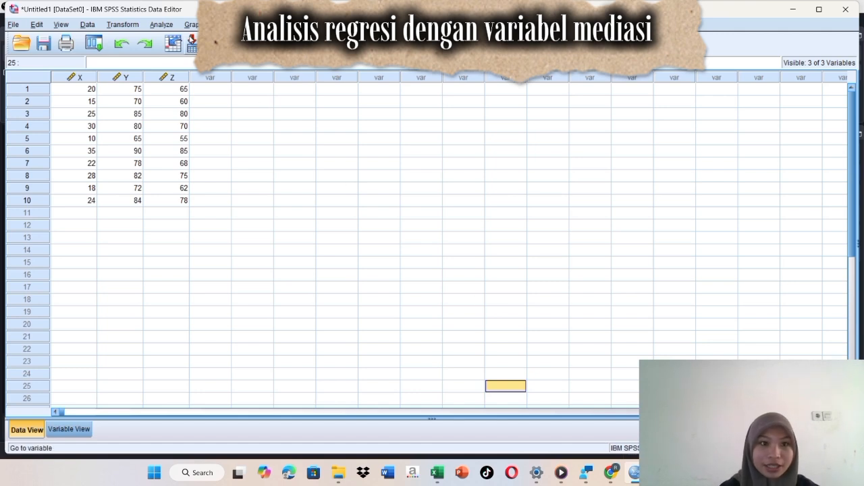
# Run a linear regression with Y as dependent and Z as the only independent variable using the Enter method, and review its output
pyautogui.click(162, 25)
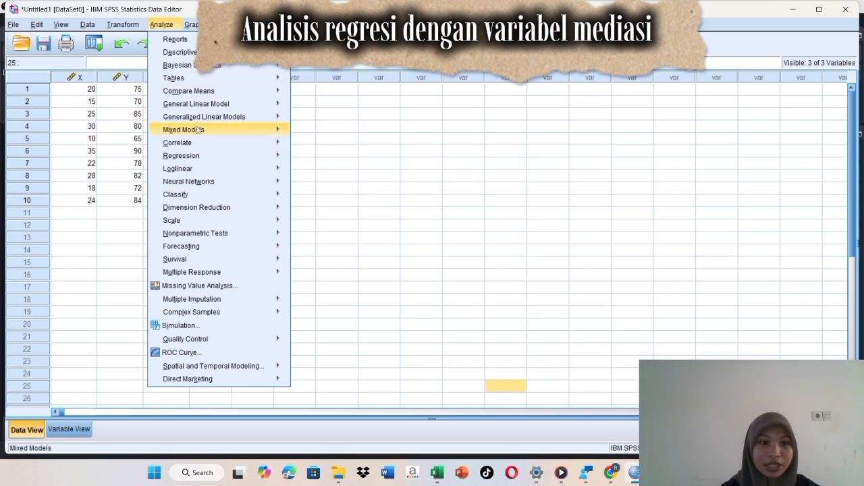
pyautogui.moveTo(202, 182)
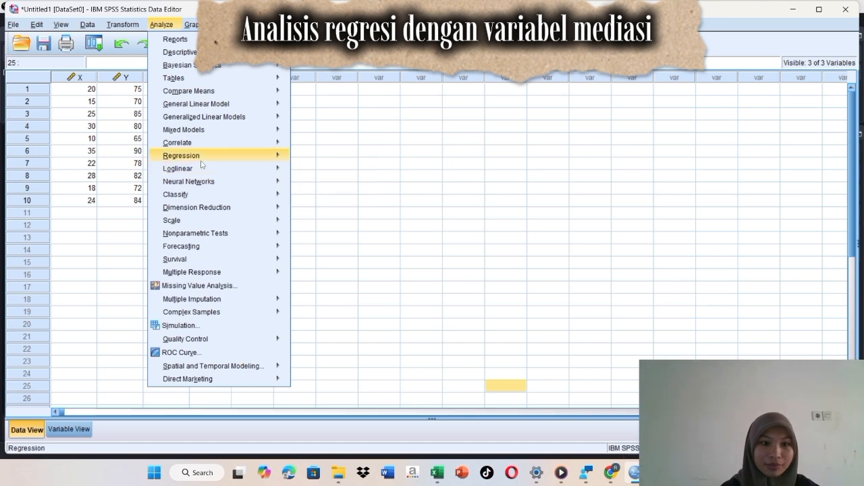
pyautogui.moveTo(202, 159)
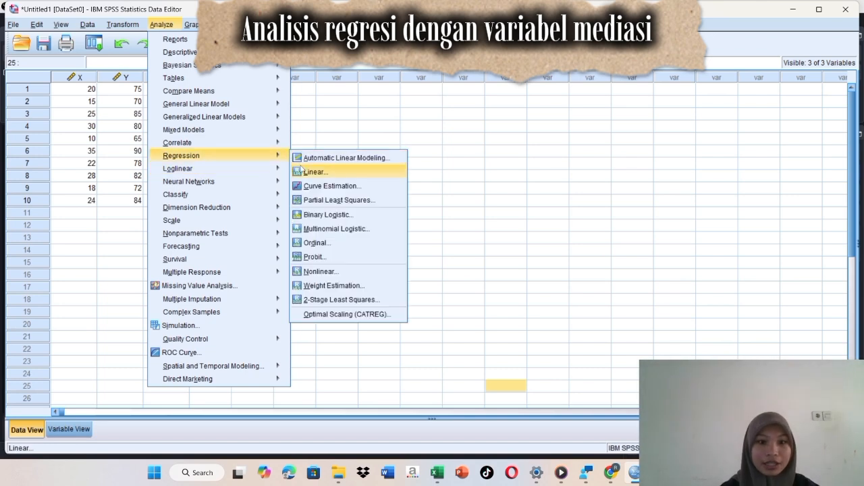
pyautogui.click(302, 171)
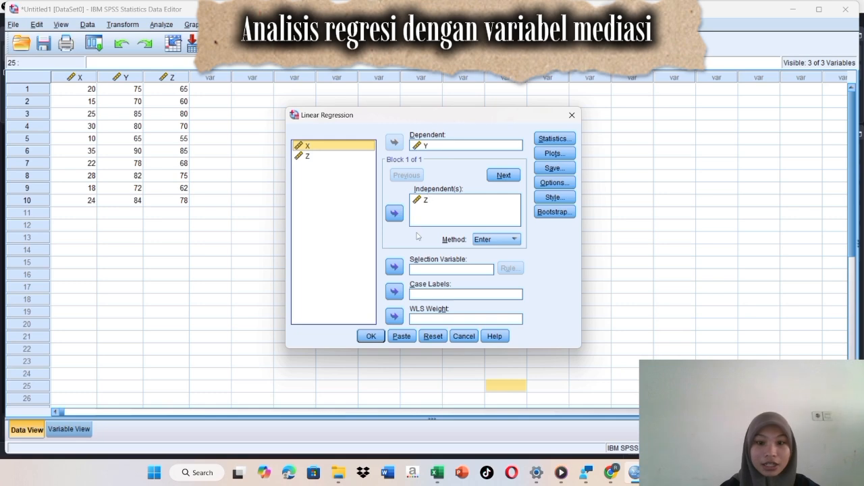
pyautogui.click(370, 336)
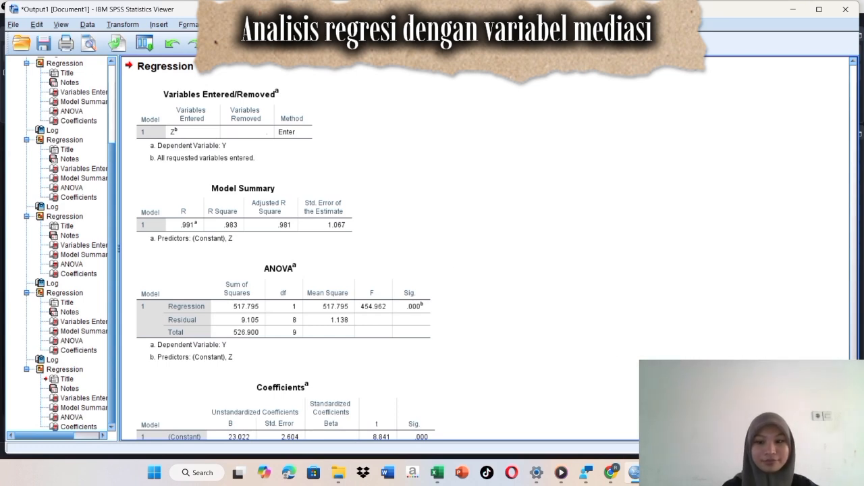
pyautogui.scroll(-3, 279, 249)
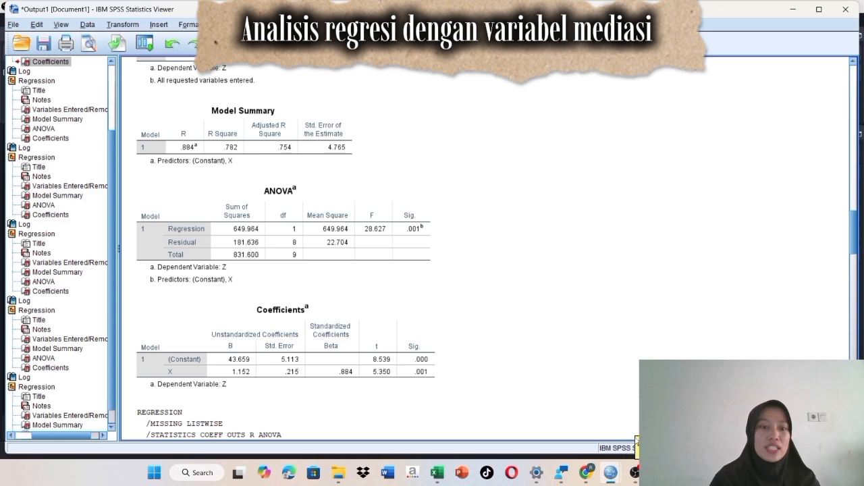
# Examine the ANOVA and Coefficients tables of the regression with Z as dependent variable and X as predictor
pyautogui.scroll(-3, 393, 325)
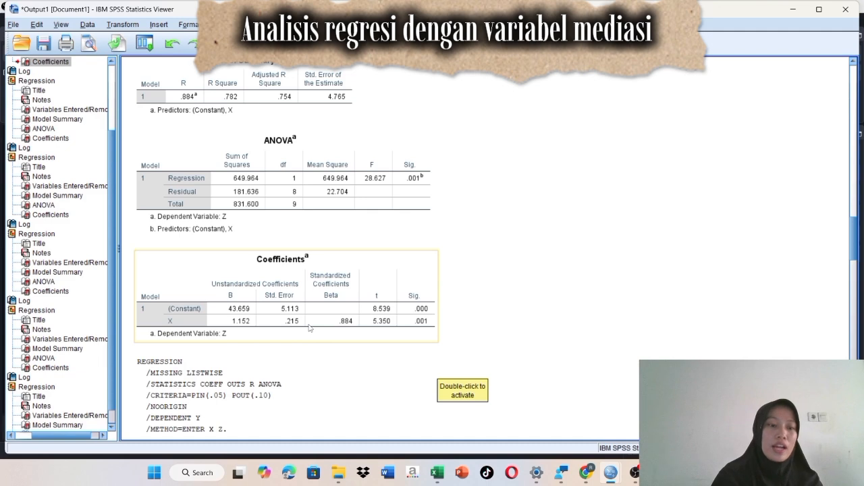
pyautogui.scroll(-1, 309, 328)
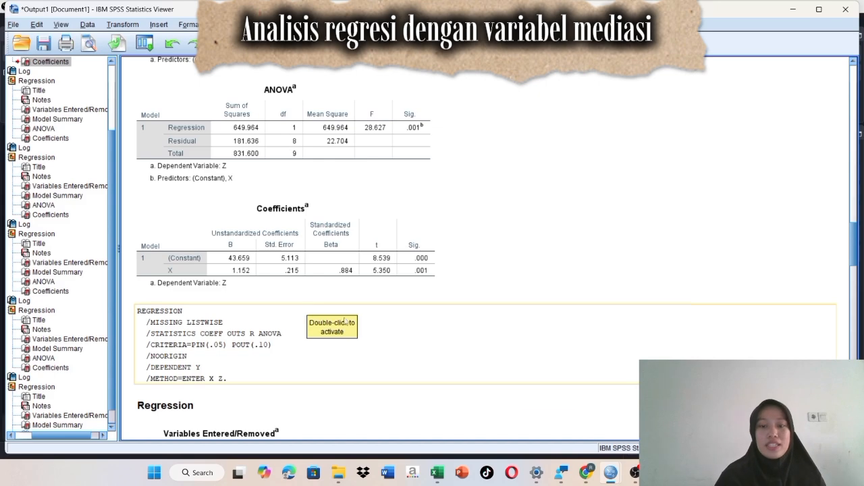
pyautogui.moveTo(634, 472)
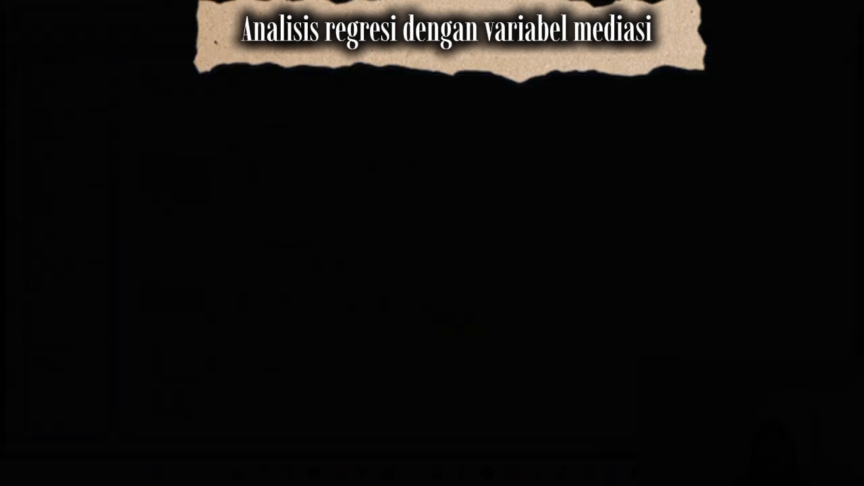